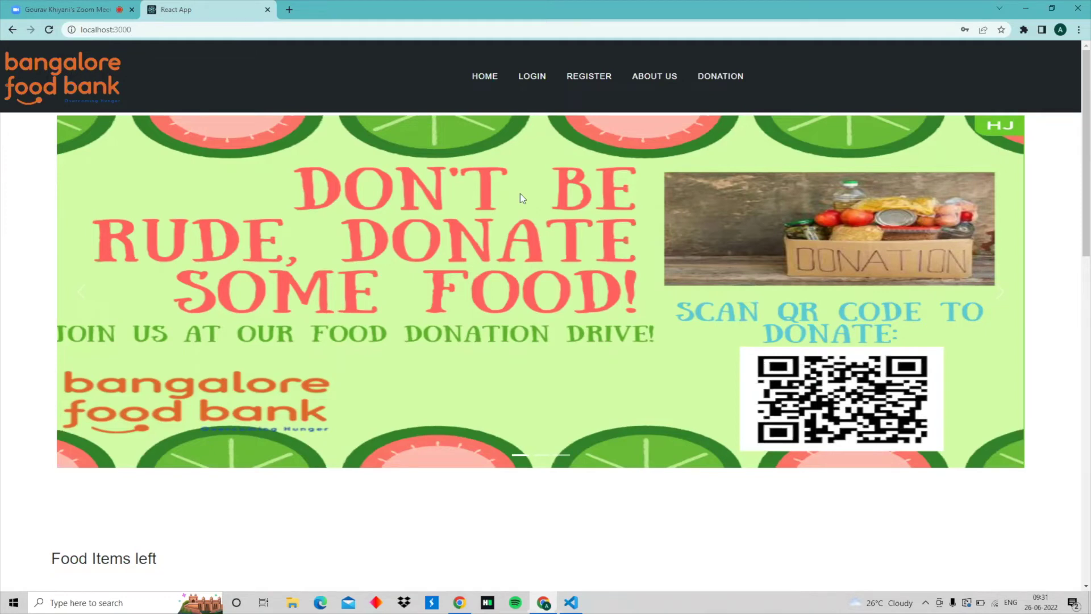
scroll(520, 198, "down", 7)
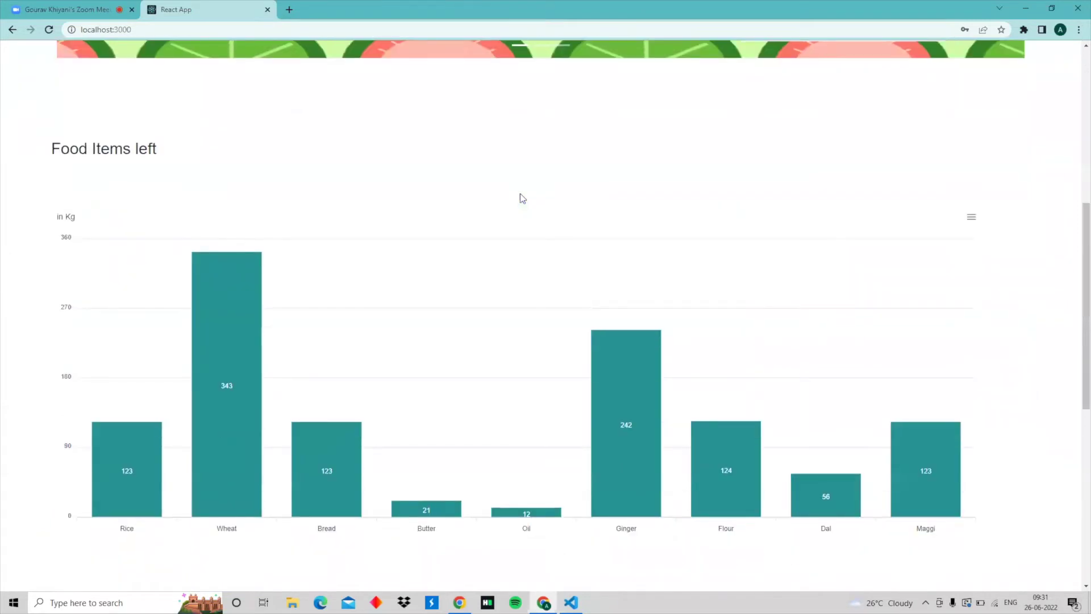
scroll(520, 194, "down", 8)
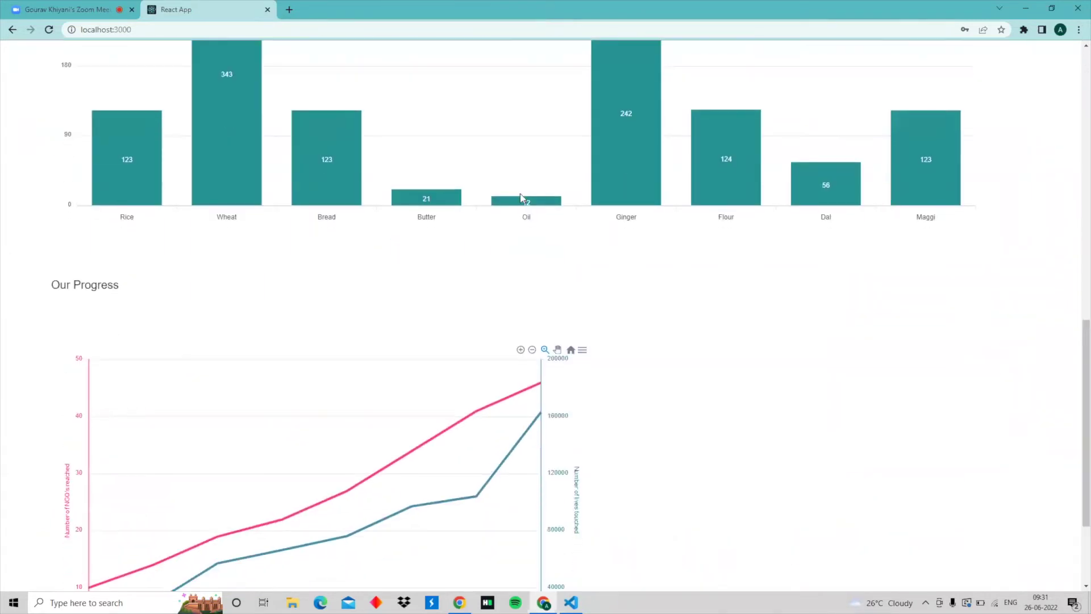
scroll(521, 199, "down", 1)
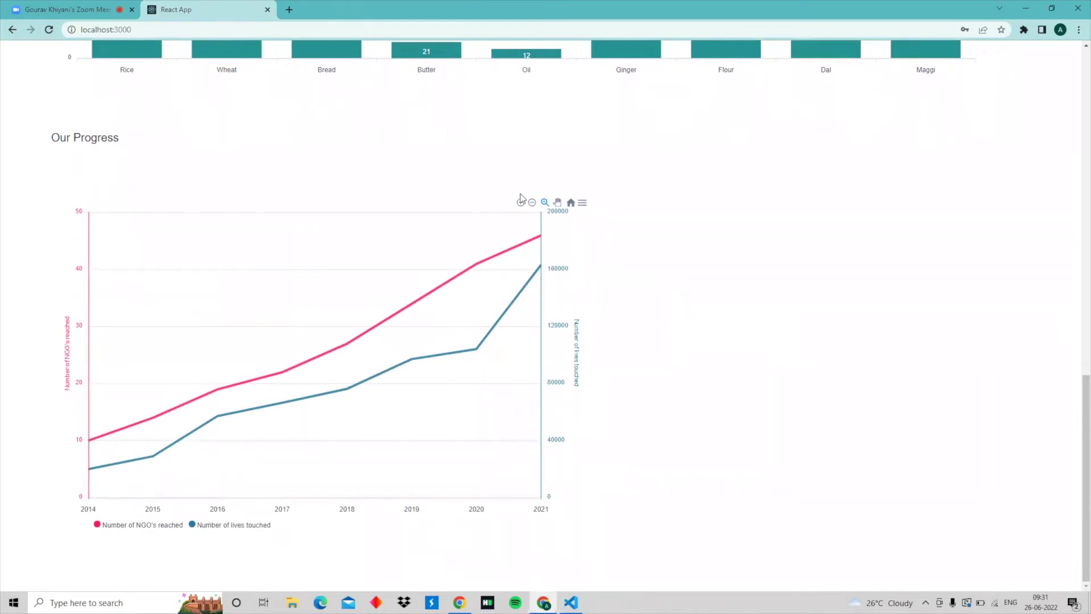
scroll(520, 193, "up", 15)
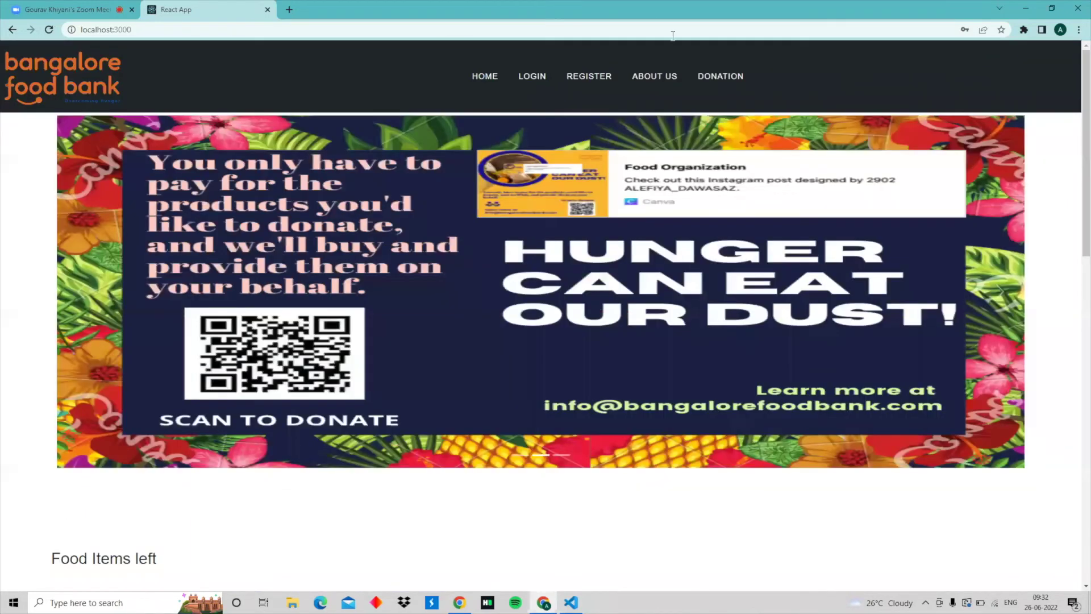
Browse the About Us programmes and videos, then move on to the Registration Form.
left_click(655, 76)
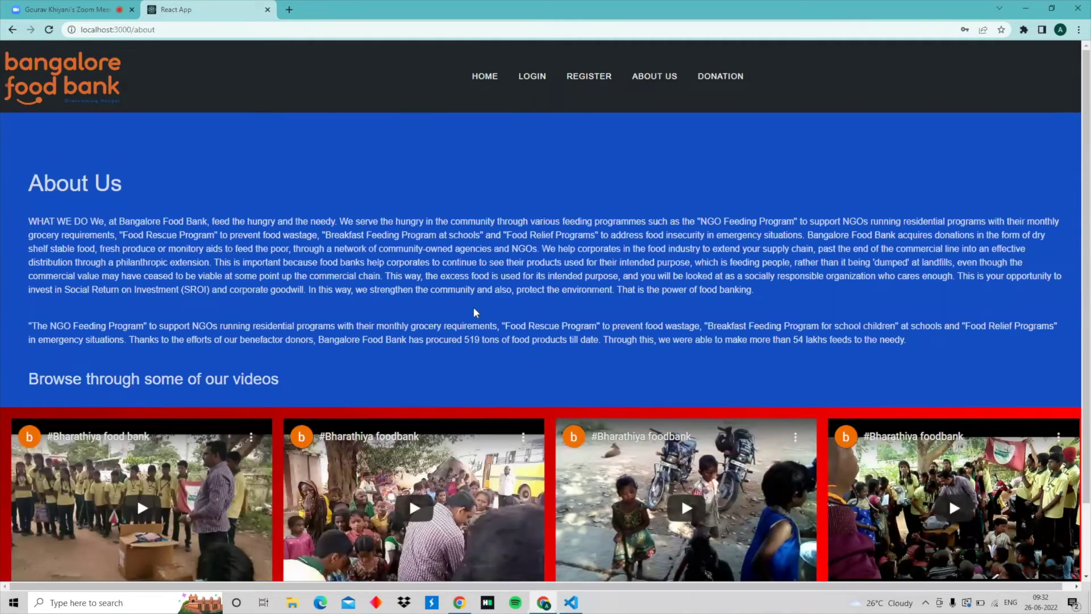
scroll(476, 312, "down", 1)
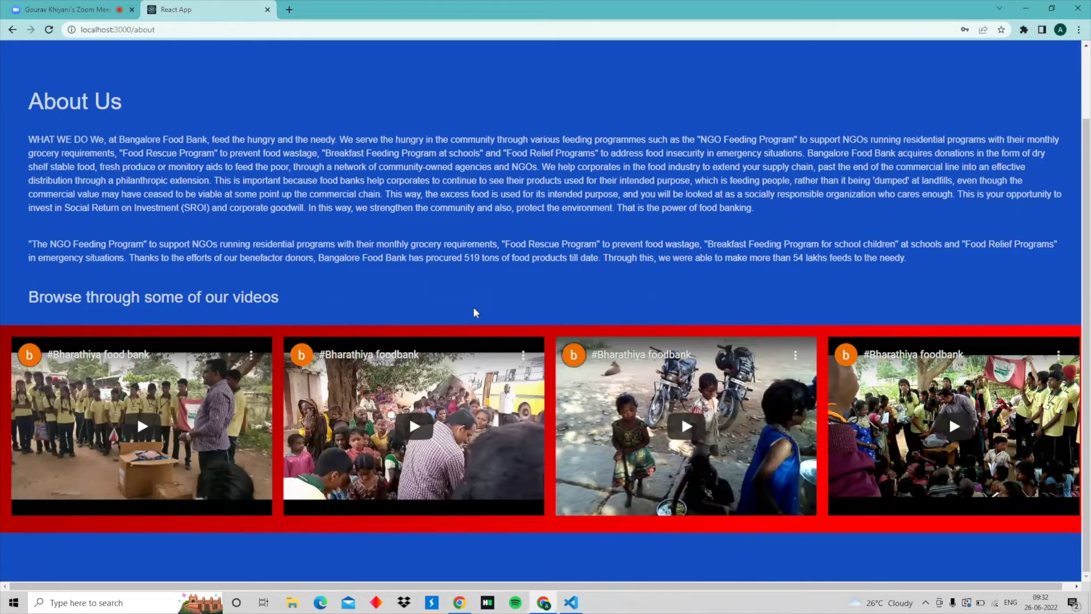
scroll(475, 312, "up", 2)
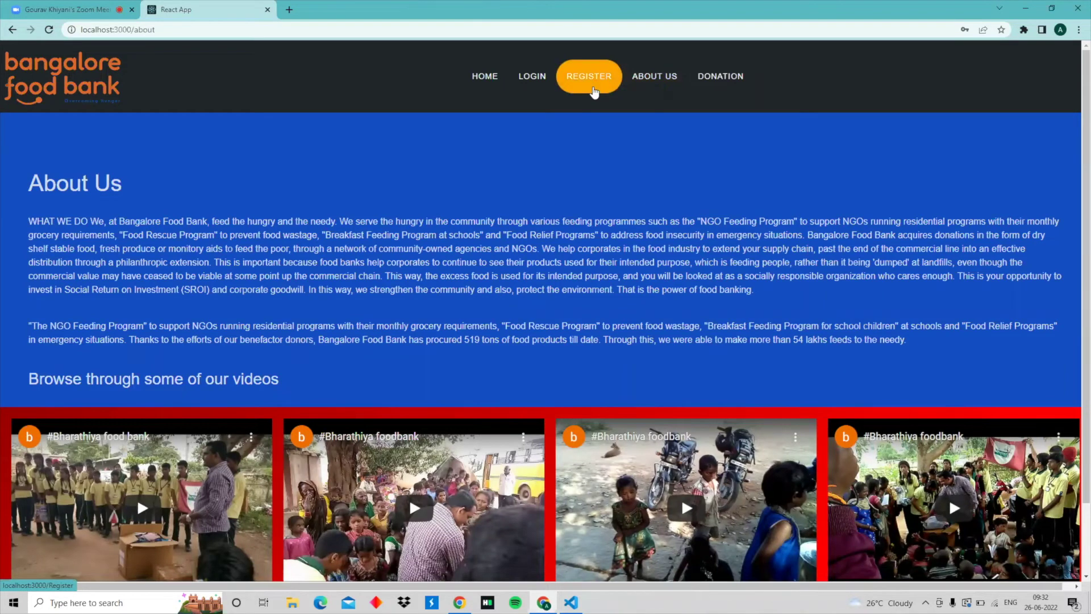
left_click(592, 90)
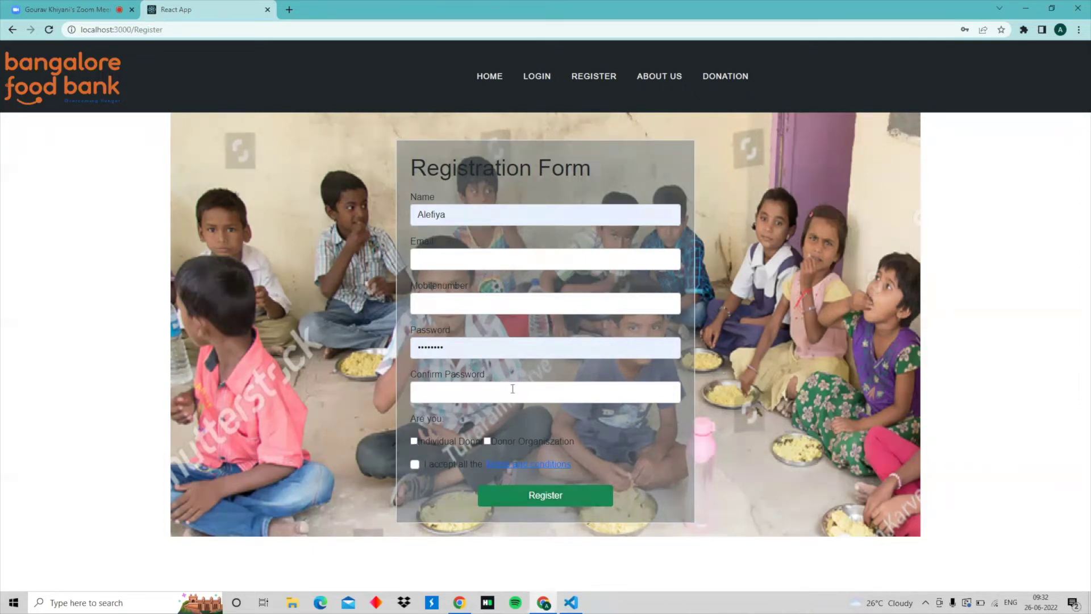
Switch from Login to SignUp and back, ending on Login with credentials pre-filled.
left_click(536, 76)
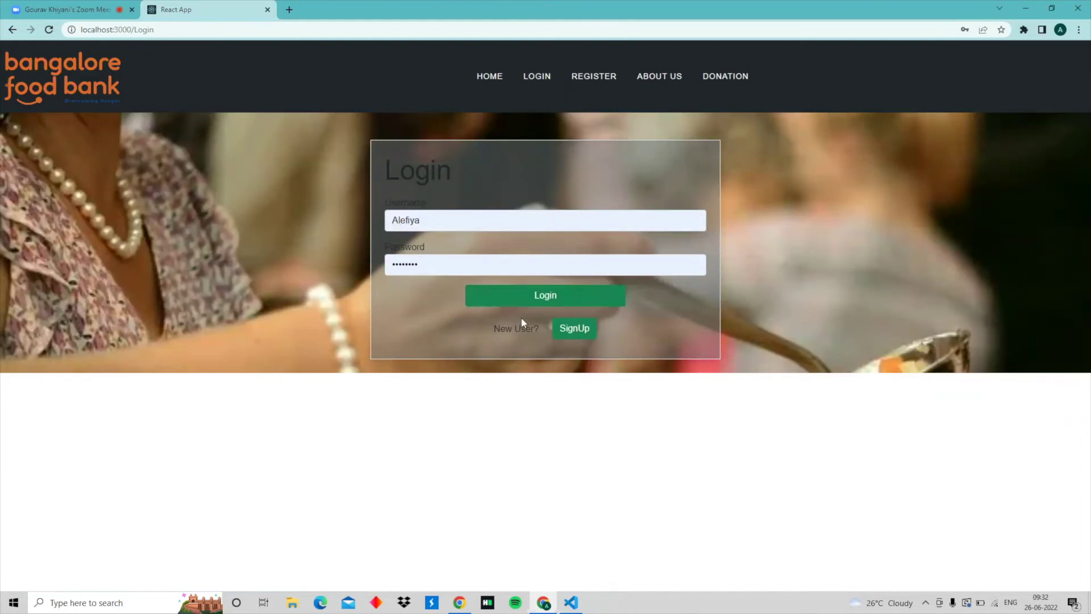
left_click(581, 328)
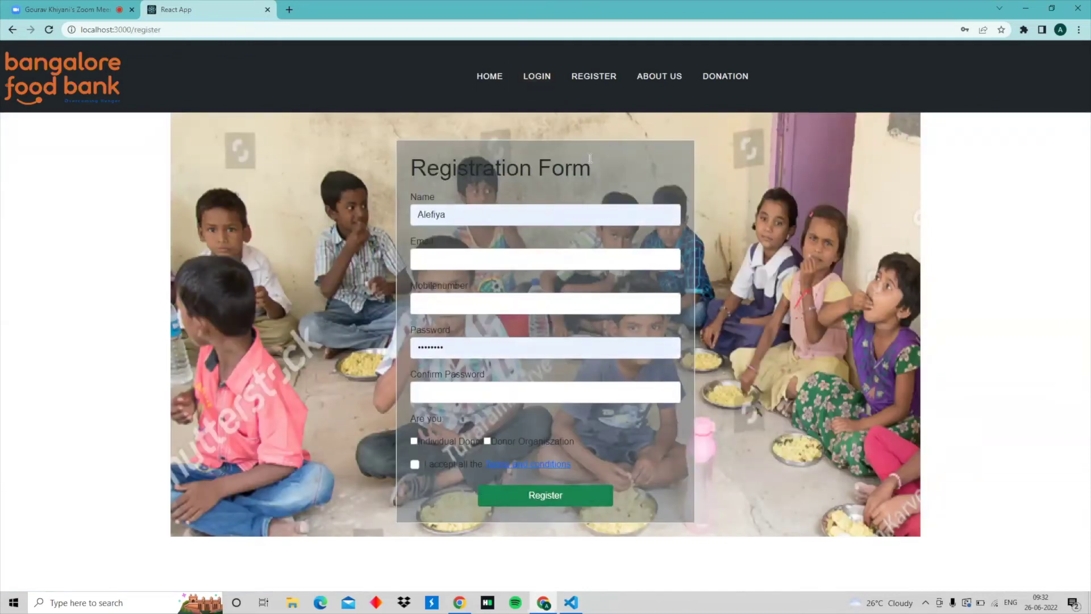
left_click(537, 76)
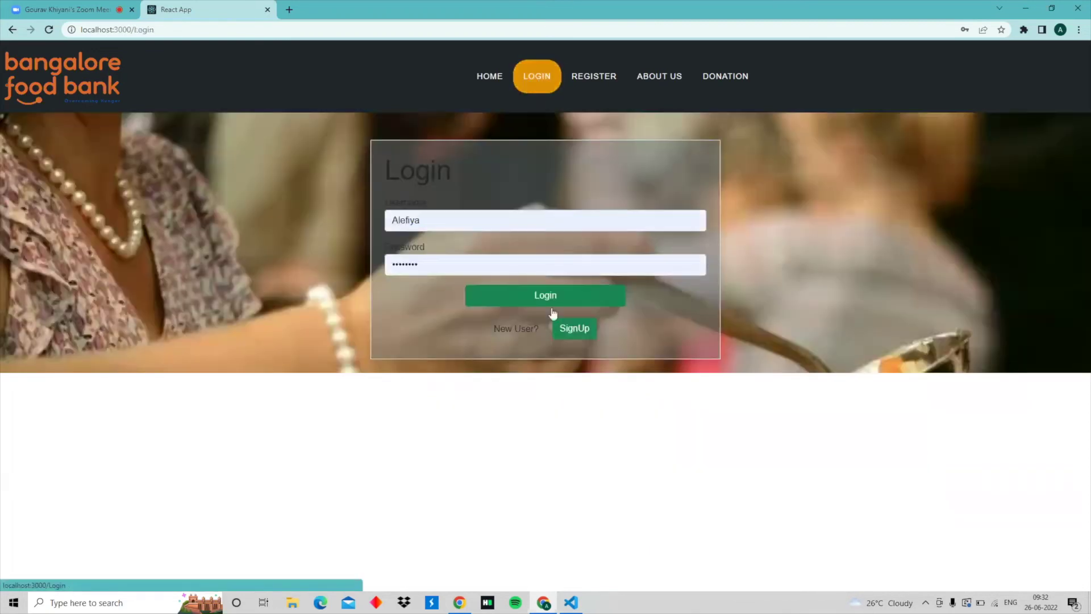
Log in with the filled-in credentials and scroll down to the Grocery Items section.
left_click(502, 297)
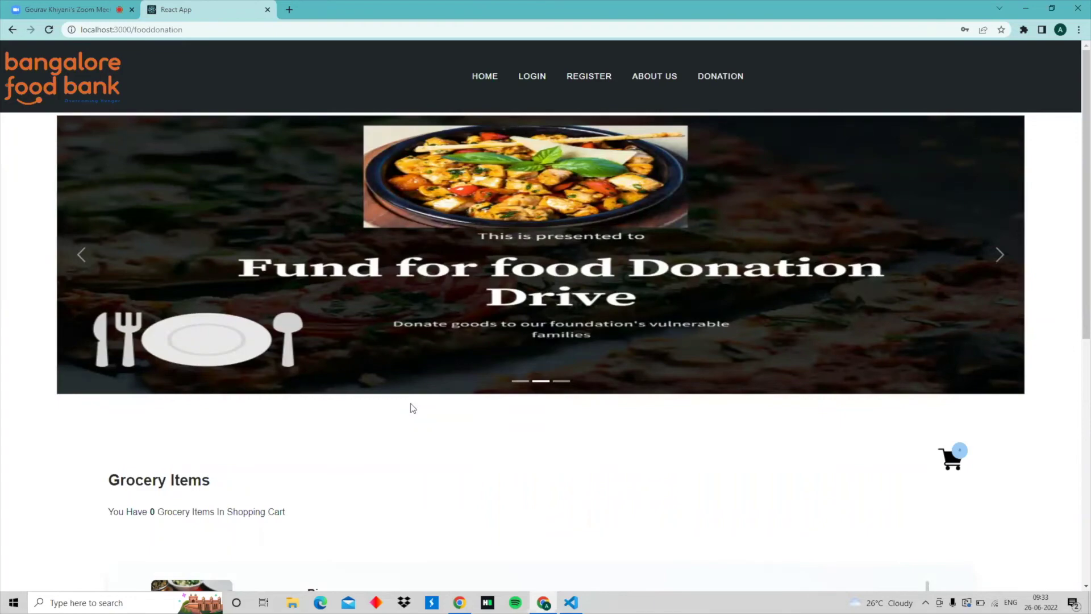
scroll(439, 398, "down", 3)
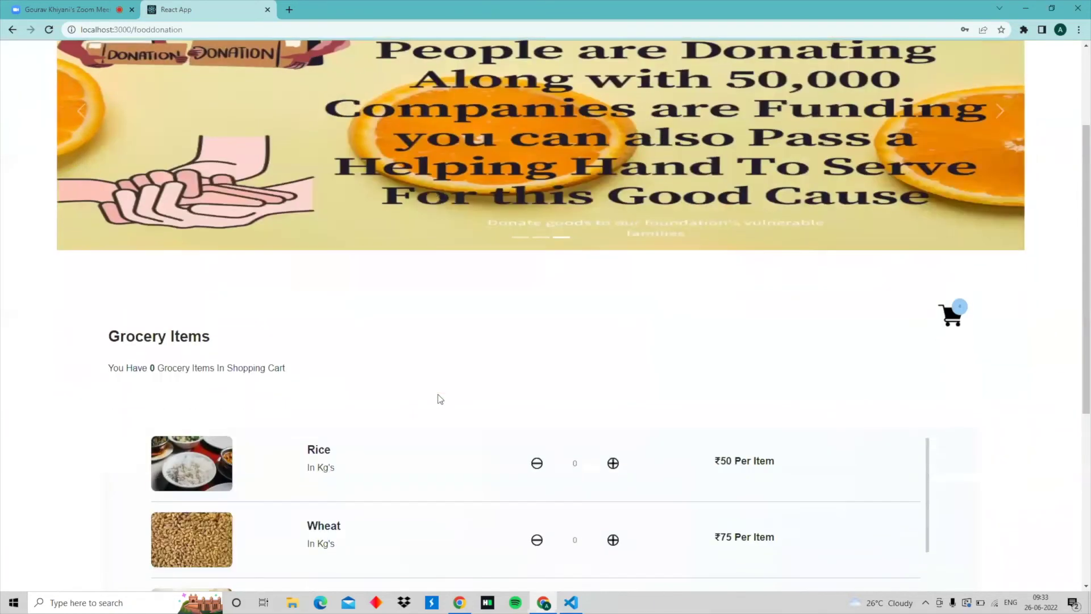
scroll(441, 398, "down", 3)
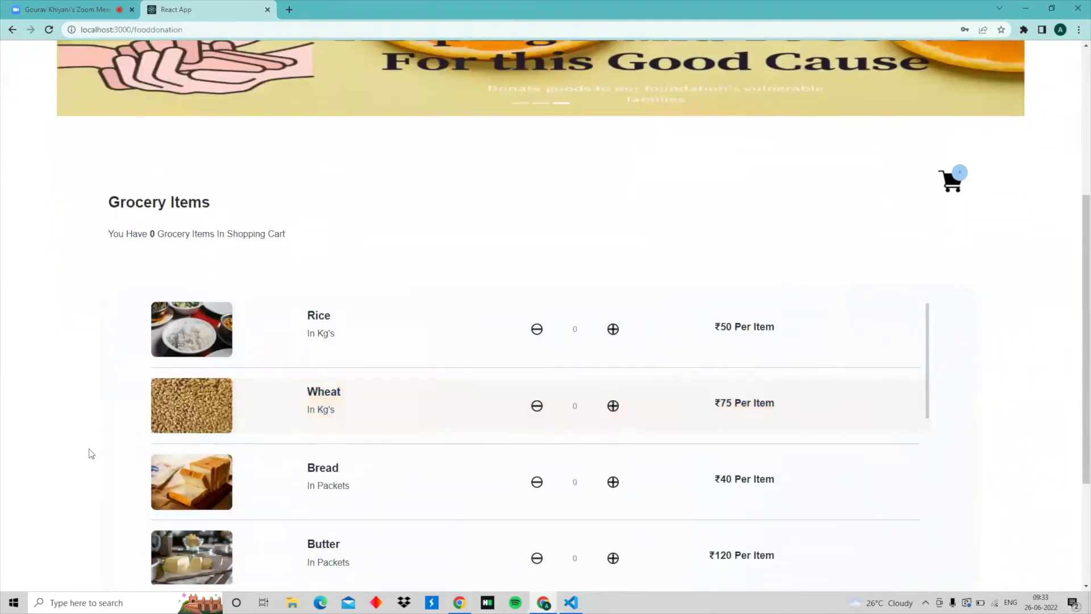
scroll(89, 453, "down", 1)
scroll(90, 453, "down", 1)
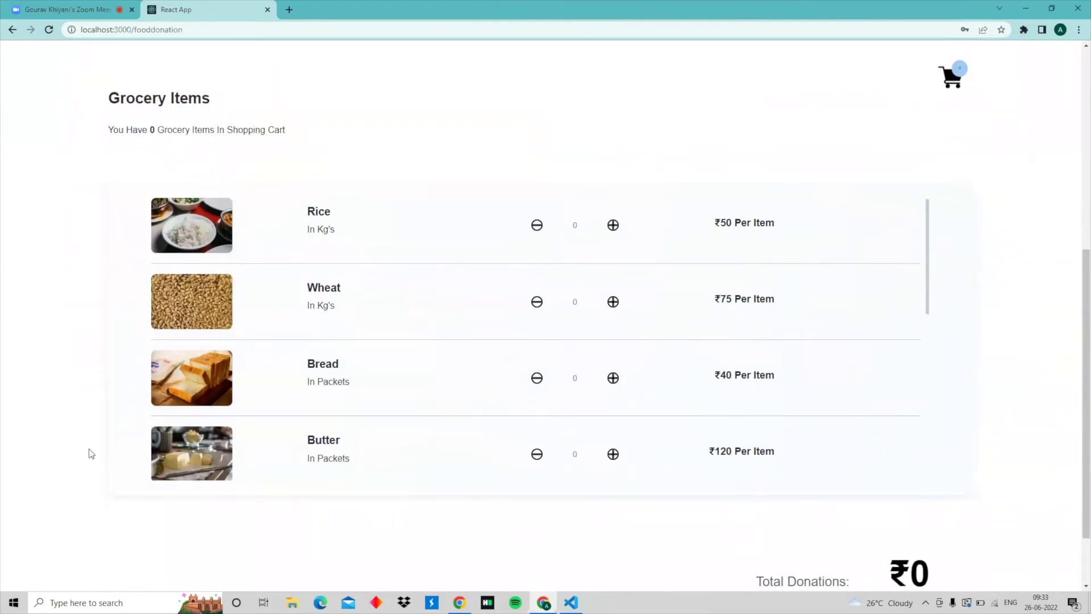
scroll(89, 453, "up", 7)
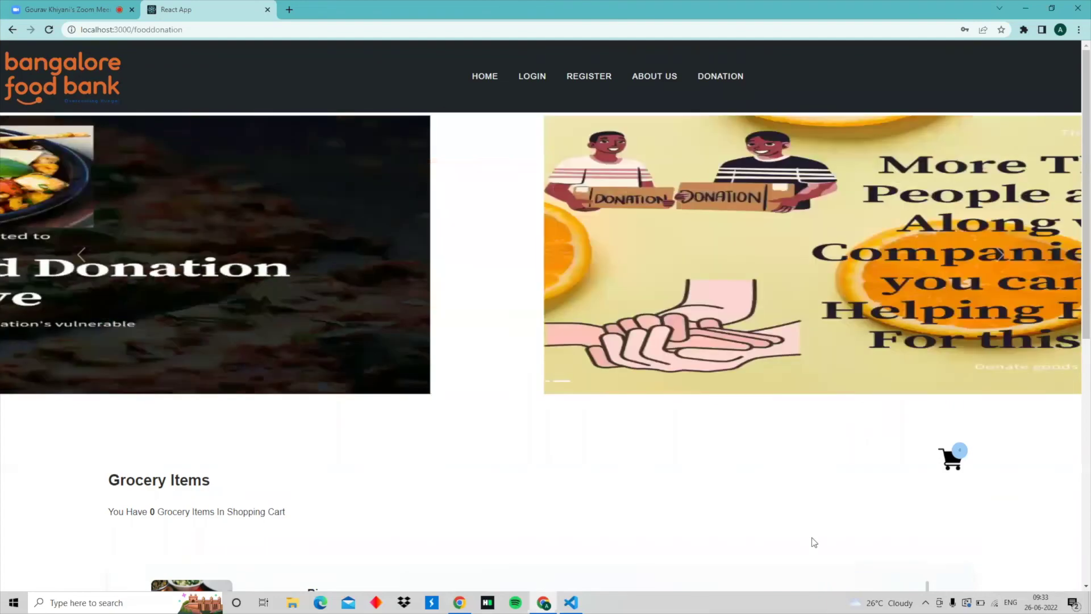
scroll(814, 542, "down", 2)
scroll(811, 537, "down", 3)
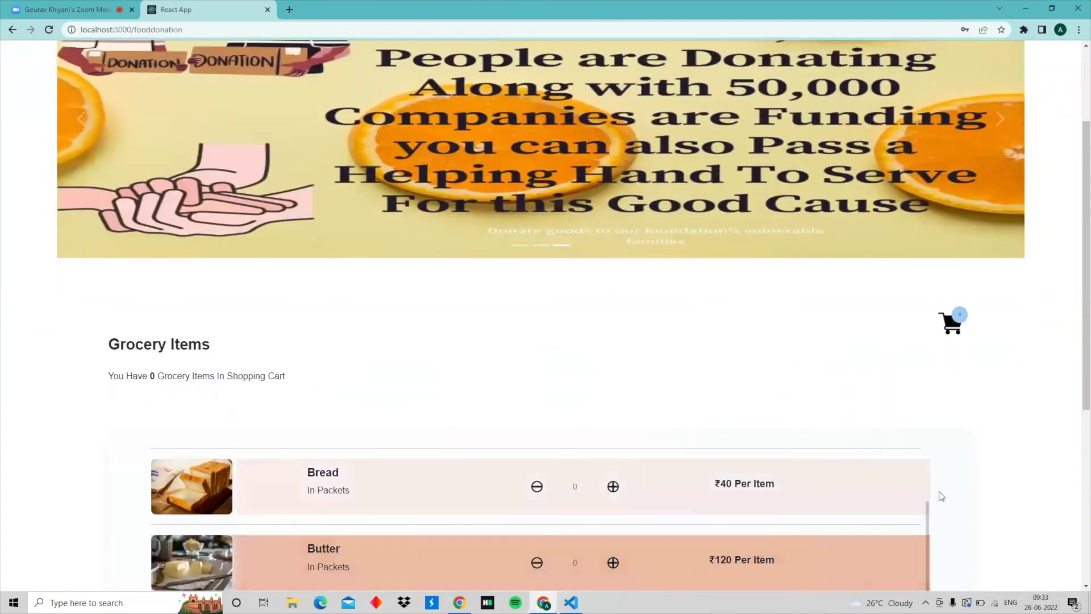
scroll(972, 497, "down", 4)
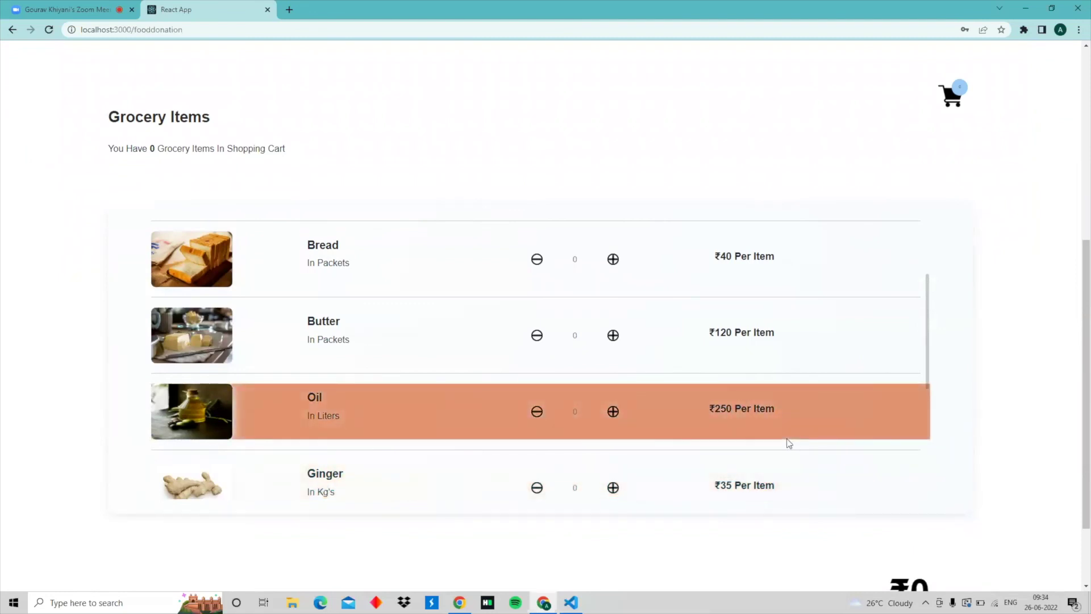
scroll(789, 442, "down", 3)
scroll(787, 438, "down", 1)
scroll(786, 439, "up", 5)
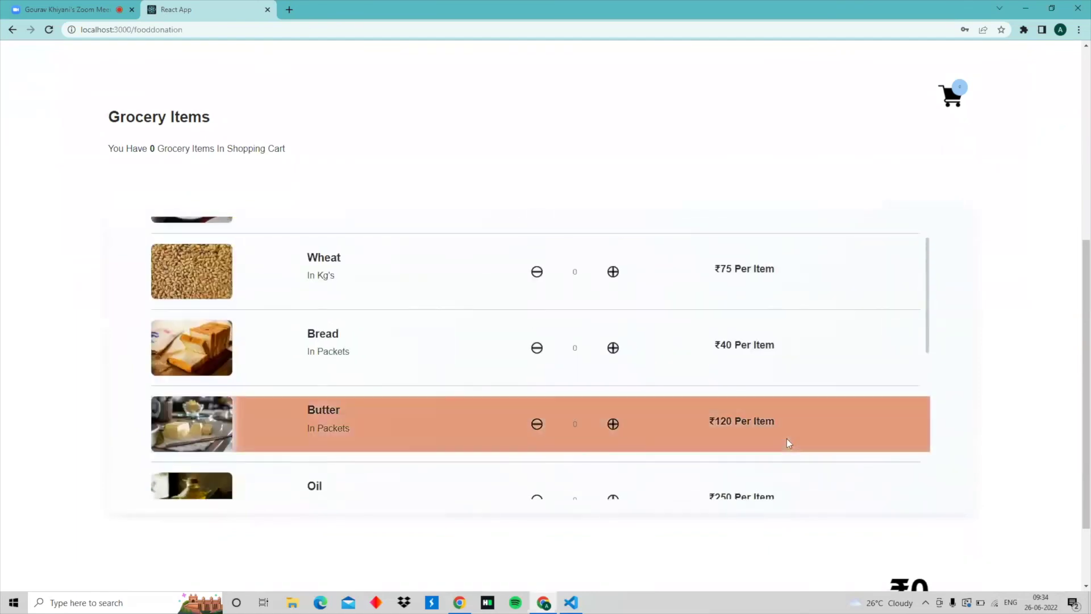
scroll(786, 438, "up", 1)
Add 2 Wheat and 2 Rice to the donation cart, totalling ₹250.
left_click(613, 321)
left_click(613, 321)
left_click(613, 244)
left_click(613, 244)
scroll(1003, 390, "down", 2)
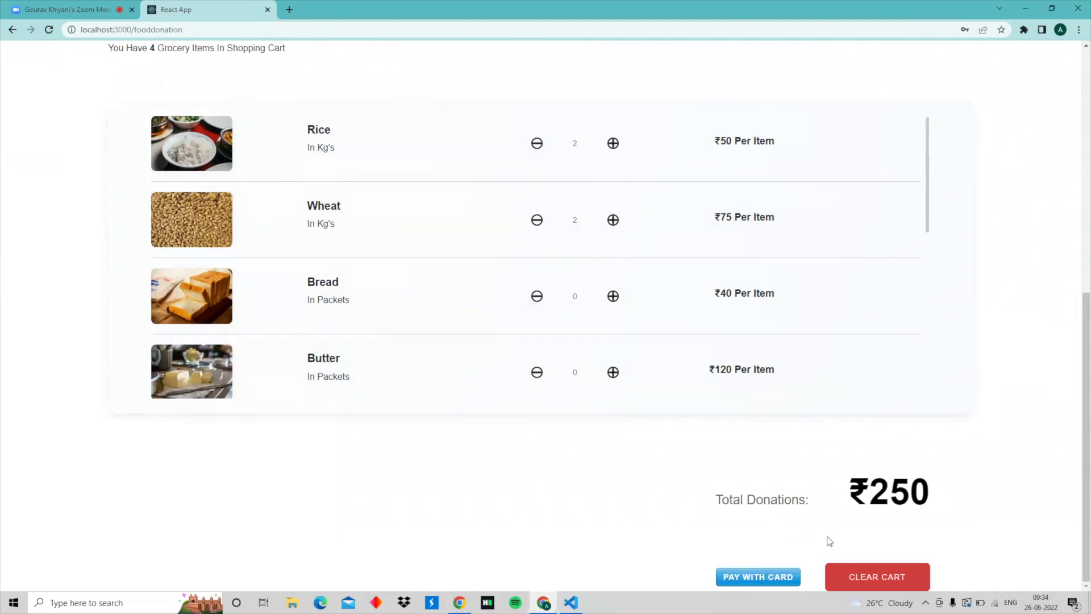
left_click(771, 586)
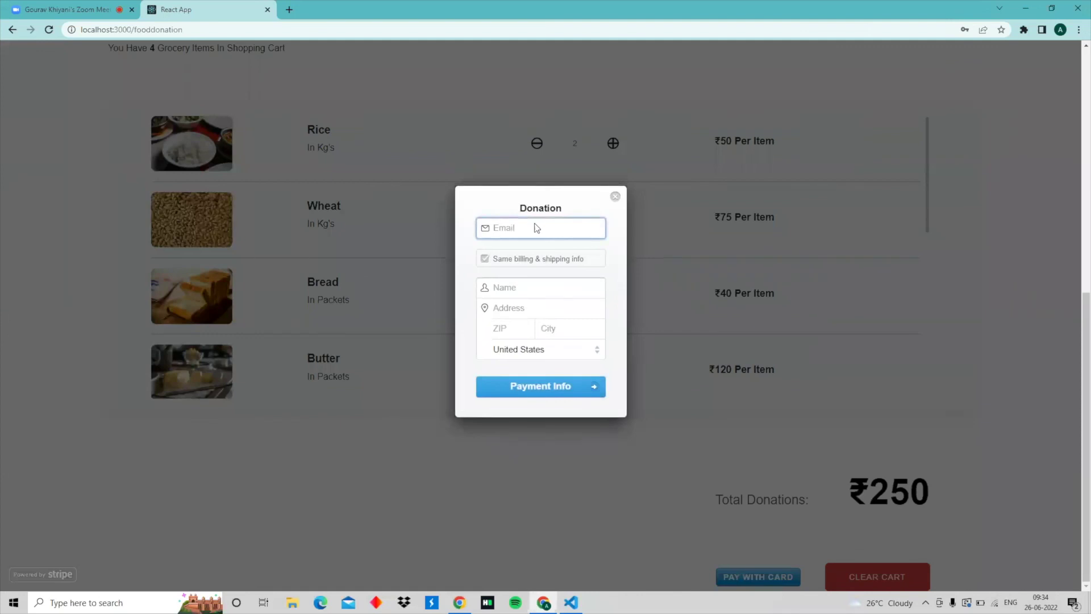
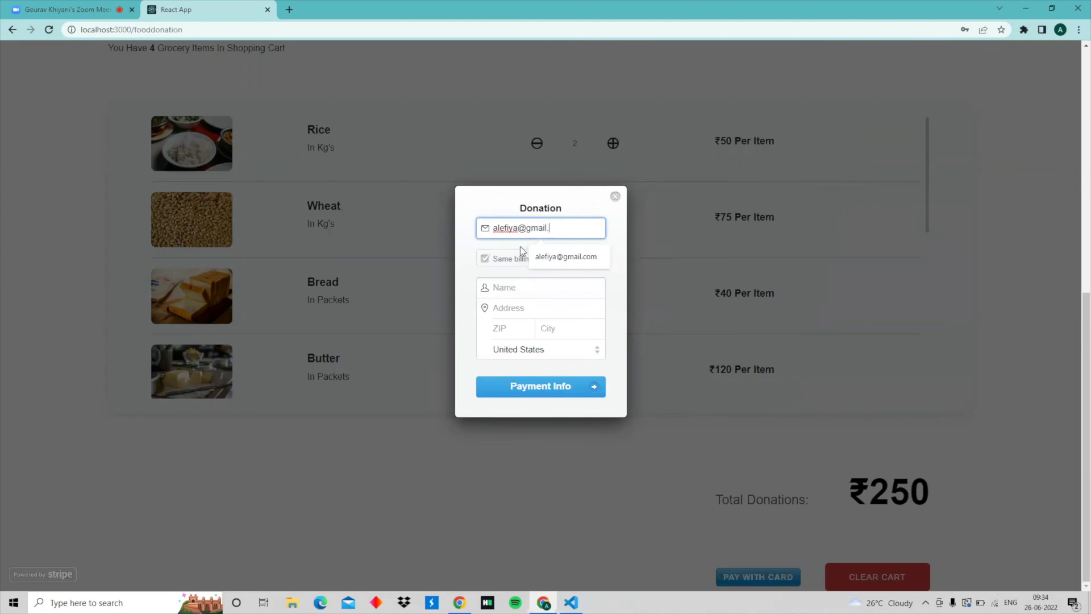
left_click(513, 287)
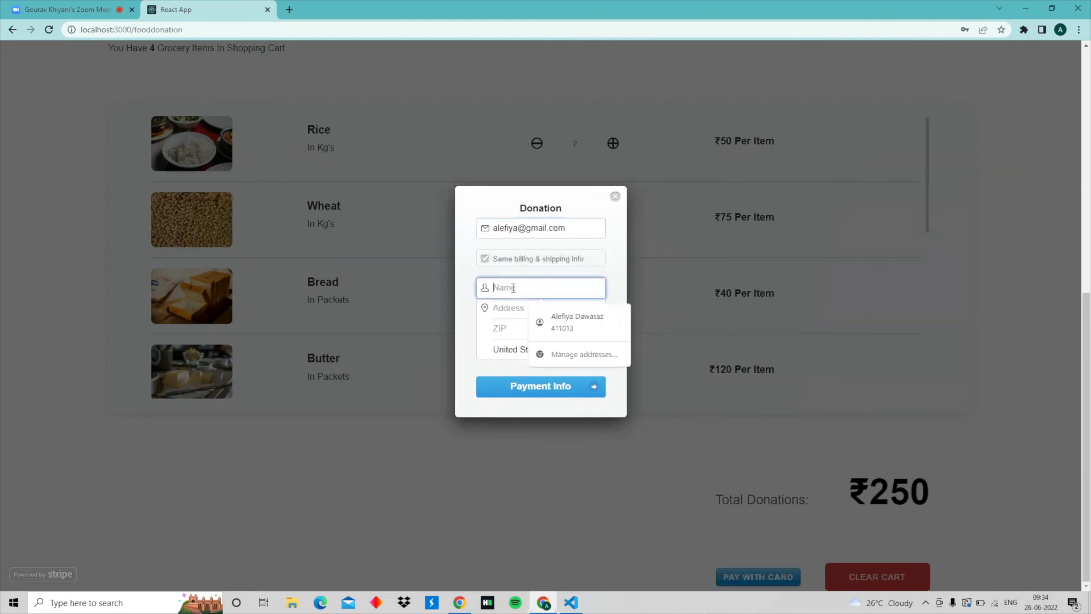
left_click(543, 318)
left_click(540, 387)
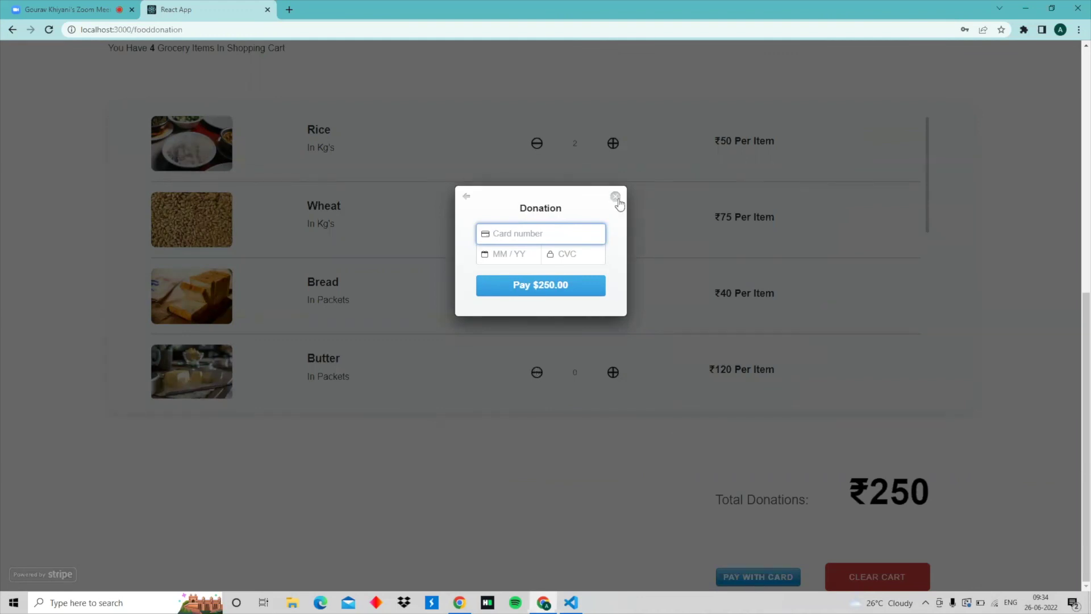
left_click(615, 197)
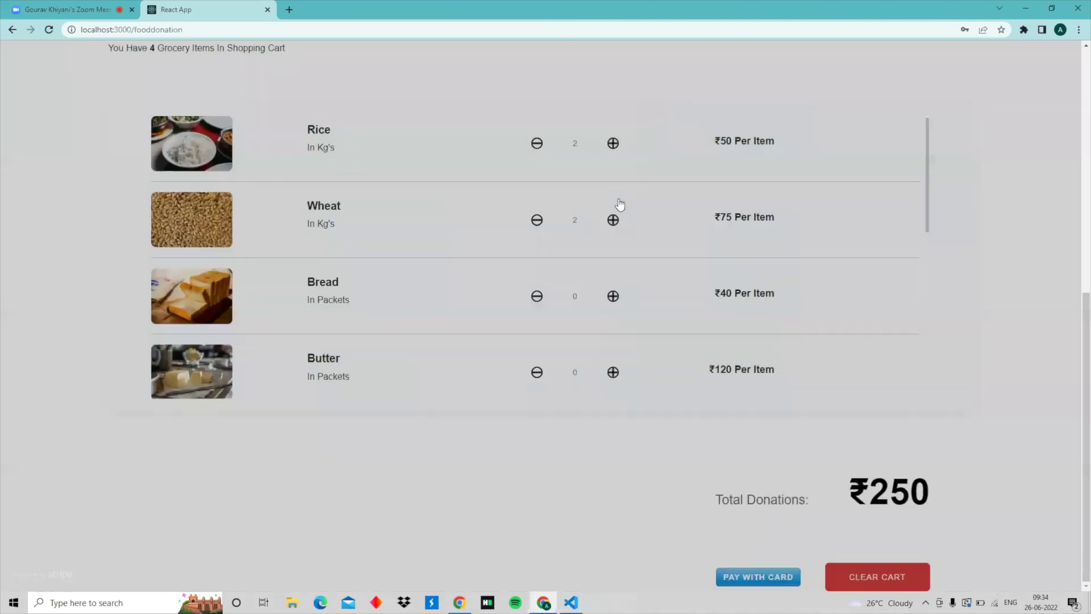